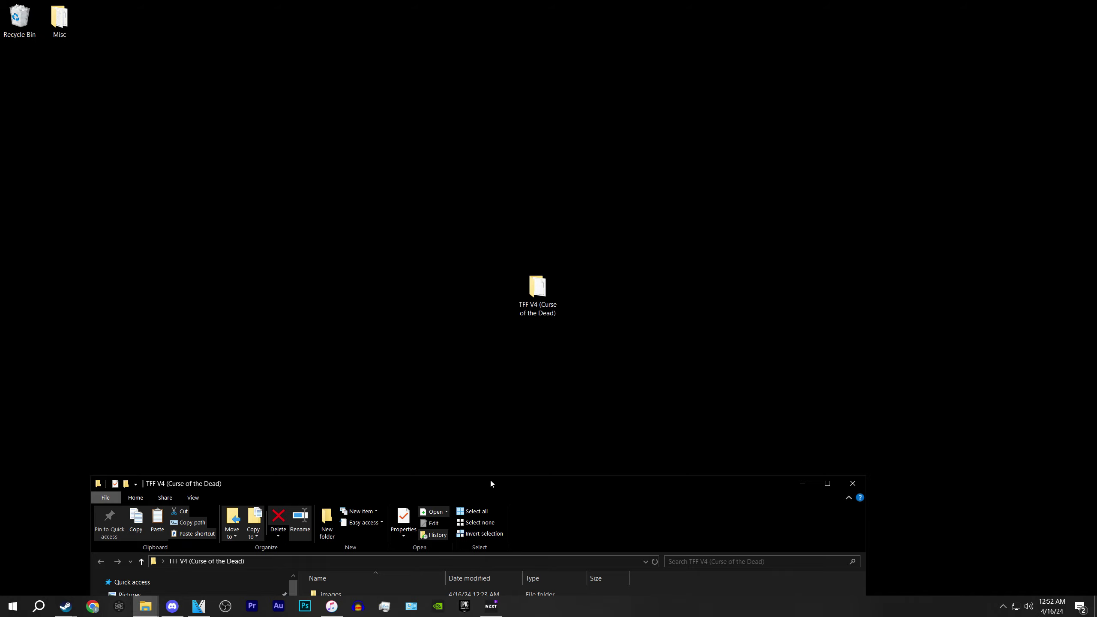
Open the storage > t6 folder in the Plutonium window
{"action": "left_click_drag", "start_coordinate": [490, 479], "coordinate": [498, 190]}
{"action": "left_click_drag", "start_coordinate": [399, 378], "coordinate": [370, 293]}
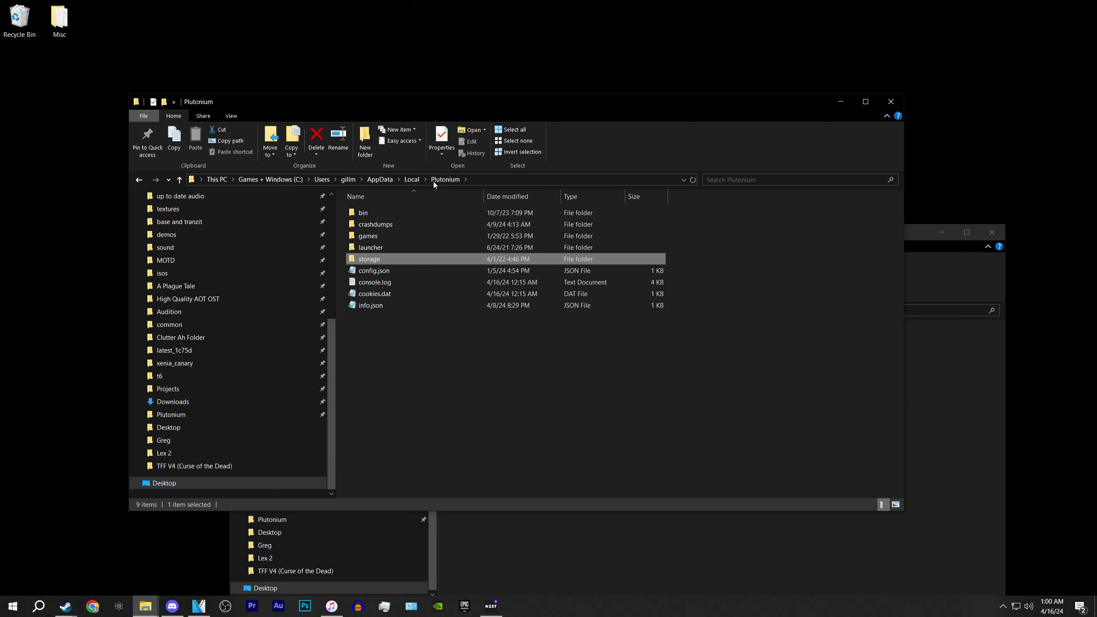
{"action": "double_click", "coordinate": [405, 258]}
{"action": "double_click", "coordinate": [387, 260]}
Move the mod's images folder from the TFF V4 window into t6
{"action": "left_click", "coordinate": [930, 411]}
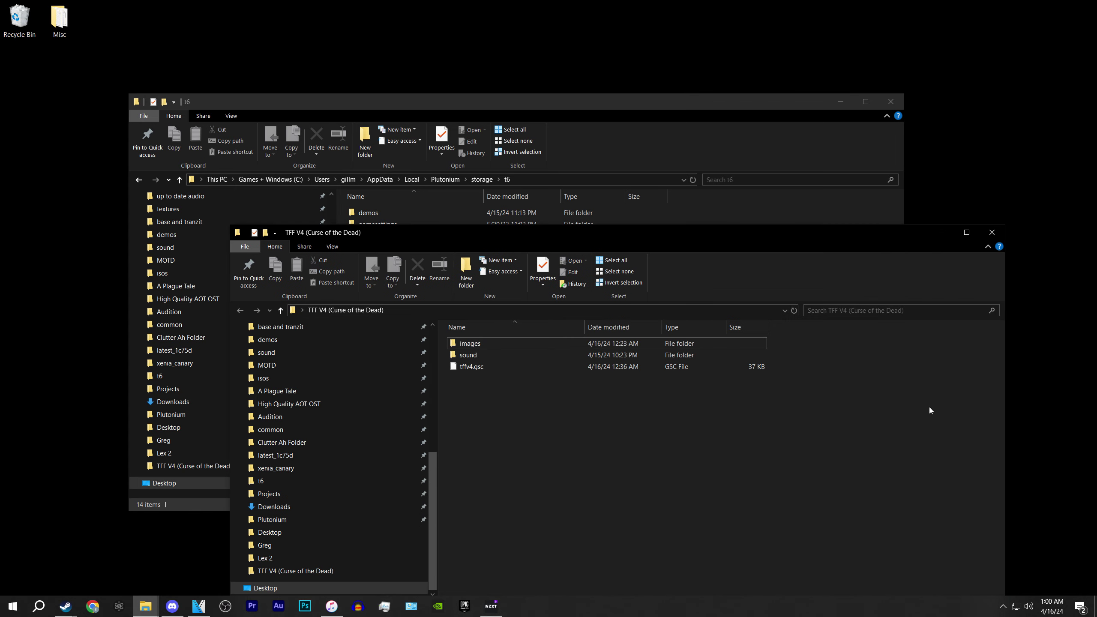
{"action": "left_click_drag", "start_coordinate": [491, 232], "coordinate": [815, 237]}
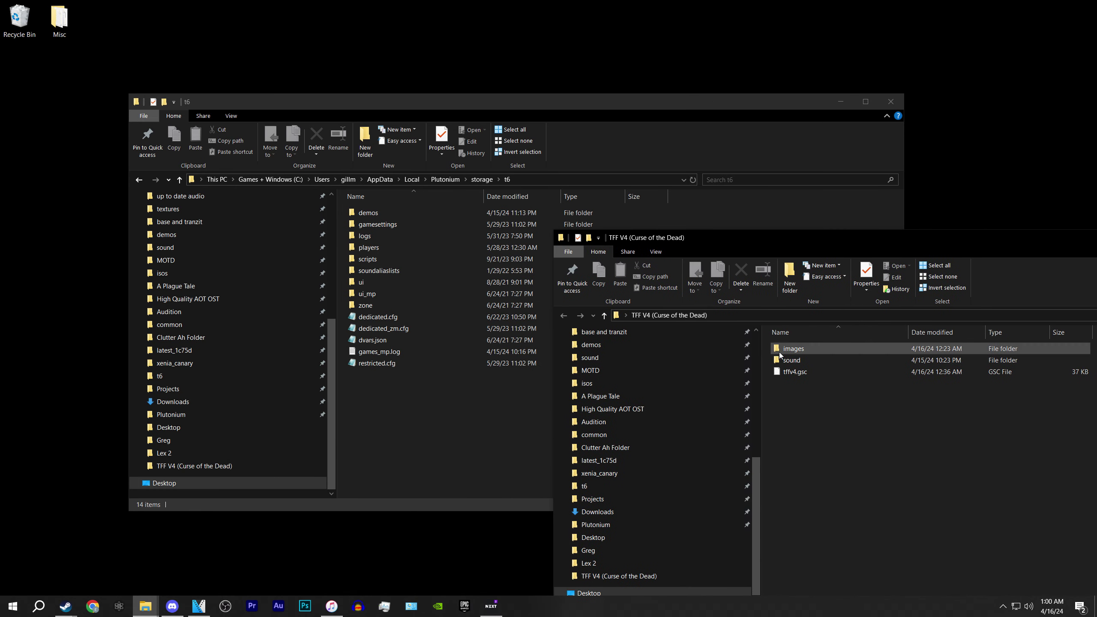
{"action": "left_click", "coordinate": [797, 348]}
{"action": "left_click", "coordinate": [418, 431]}
{"action": "key", "text": "ctrl+v"}
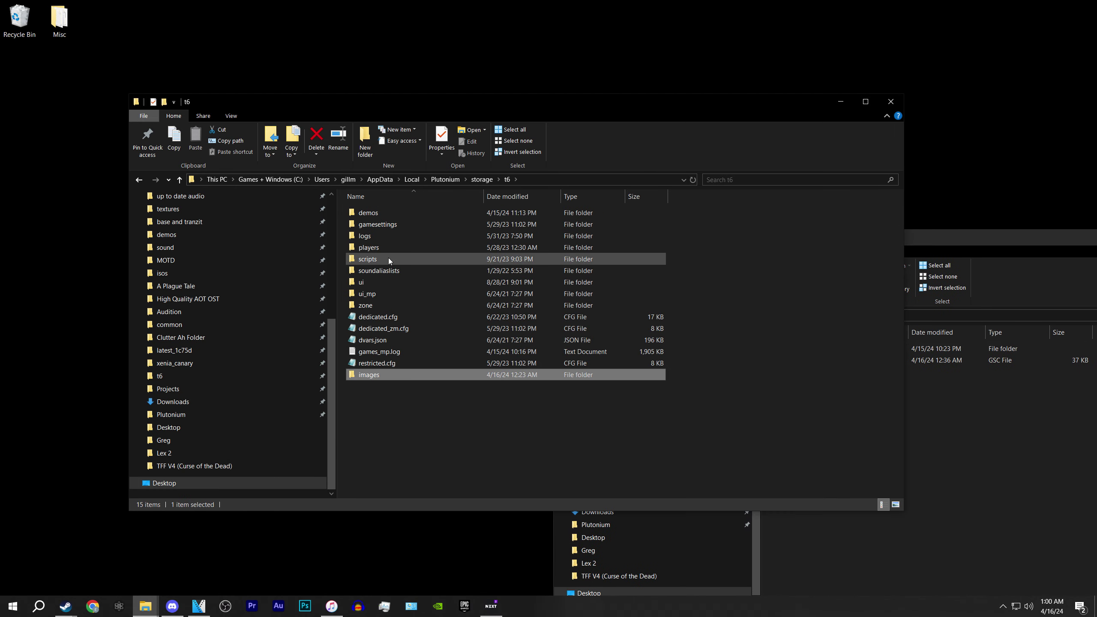
Open the scripts > zm folder inside Plutonium's t6 folder
{"action": "left_click", "coordinate": [373, 259]}
{"action": "double_click", "coordinate": [373, 259]}
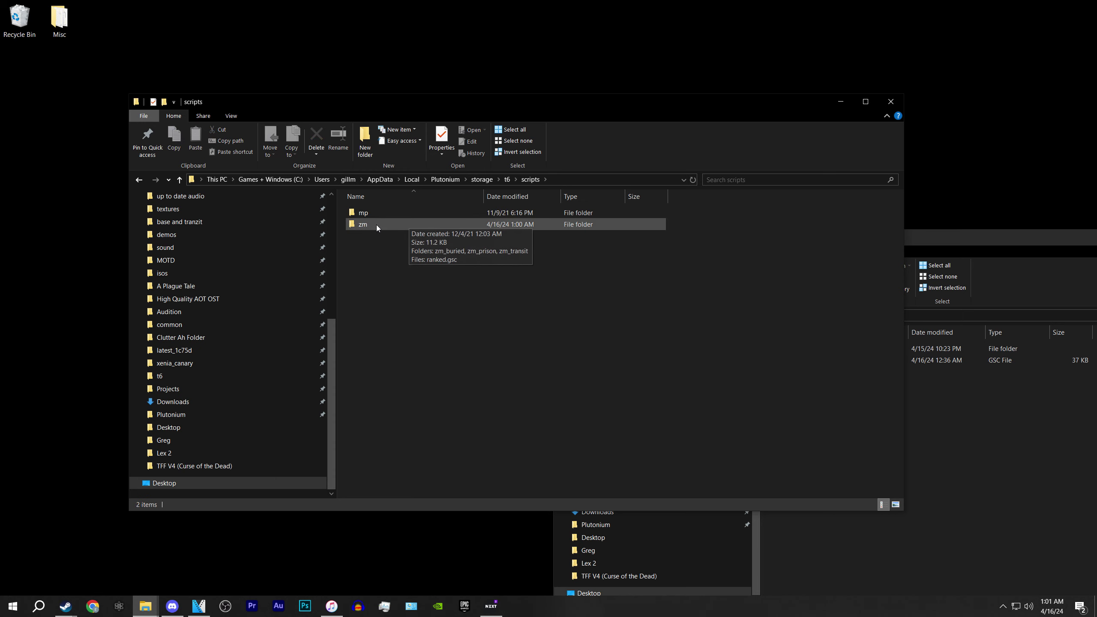
{"action": "left_click", "coordinate": [373, 225]}
{"action": "double_click", "coordinate": [374, 225]}
Pick tfffv4.gsc in the mod window and bring the zm window forward
{"action": "left_click", "coordinate": [820, 389]}
{"action": "left_click", "coordinate": [797, 360]}
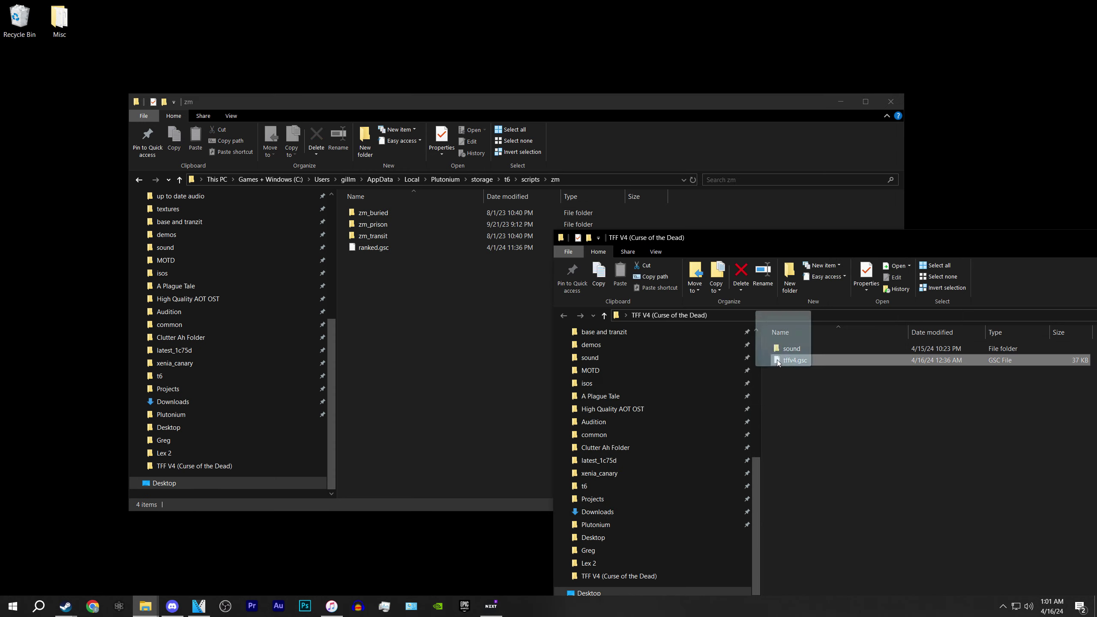
{"action": "left_click", "coordinate": [475, 332]}
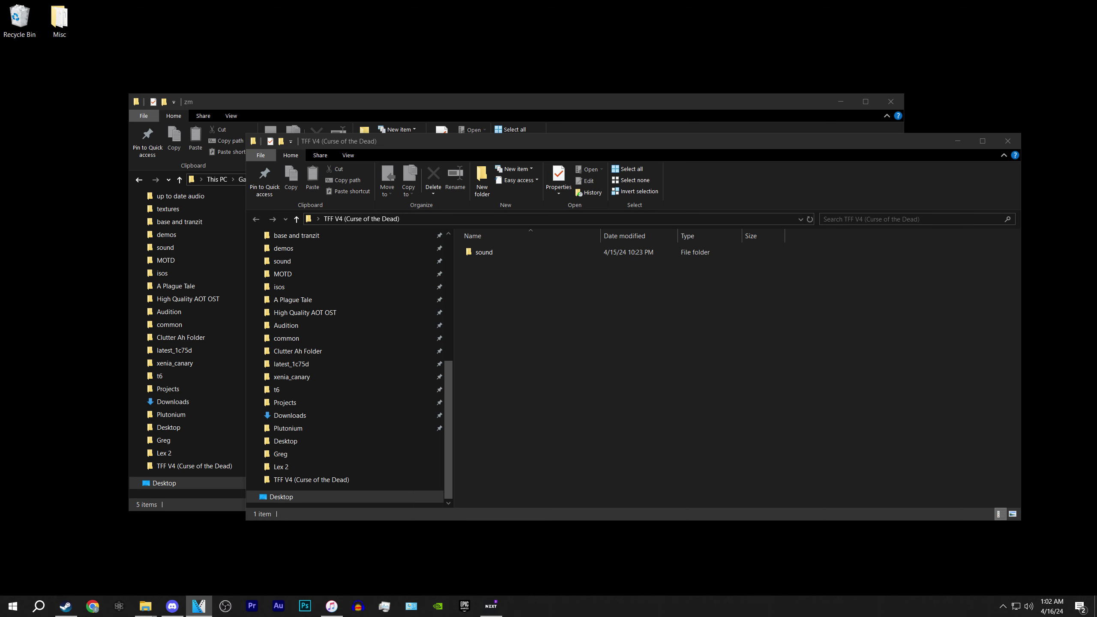
Go to Installed Files in Black Ops II - Zombies' Steam Properties
{"action": "left_click", "coordinate": [65, 606]}
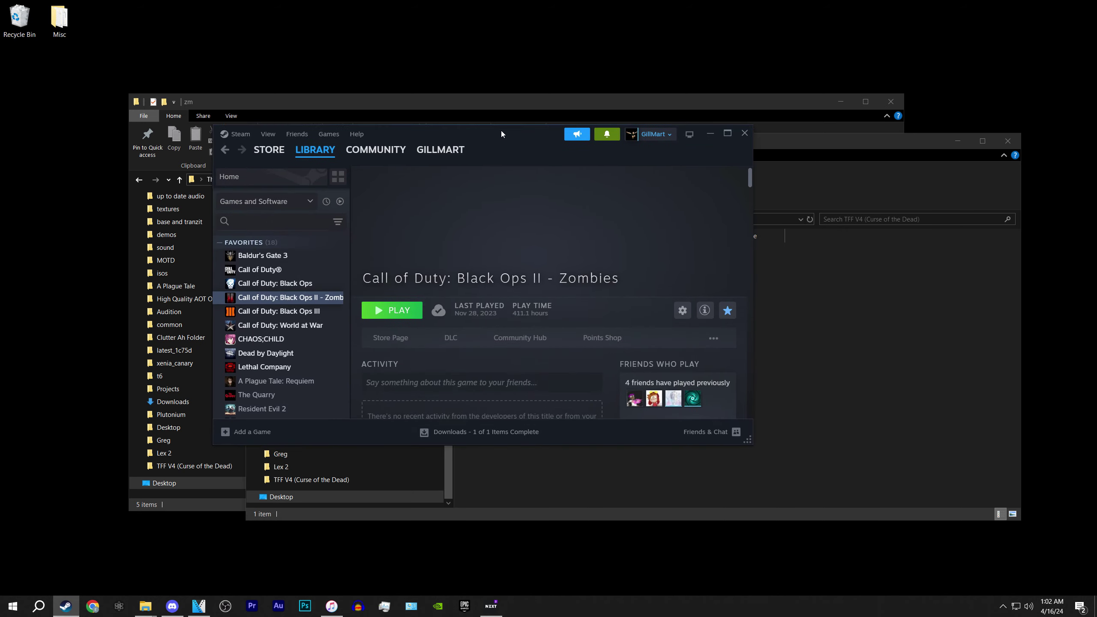
{"action": "right_click", "coordinate": [316, 305]}
{"action": "left_click", "coordinate": [343, 383]}
{"action": "left_click", "coordinate": [315, 243]}
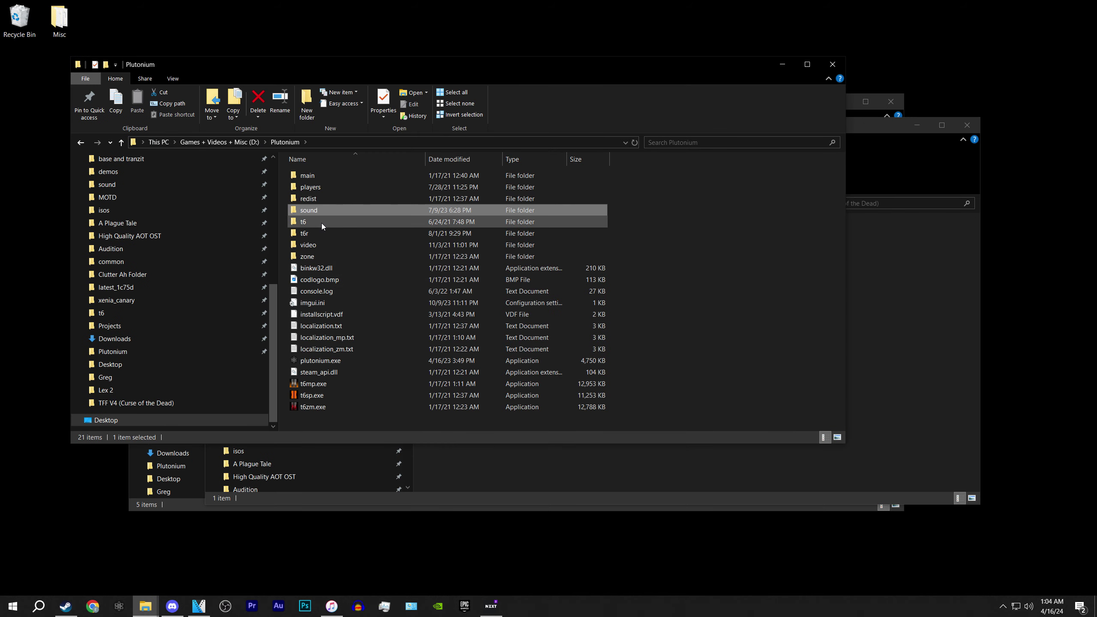
Open the game's sound folder and the mod's sound folder side by side
{"action": "double_click", "coordinate": [320, 213]}
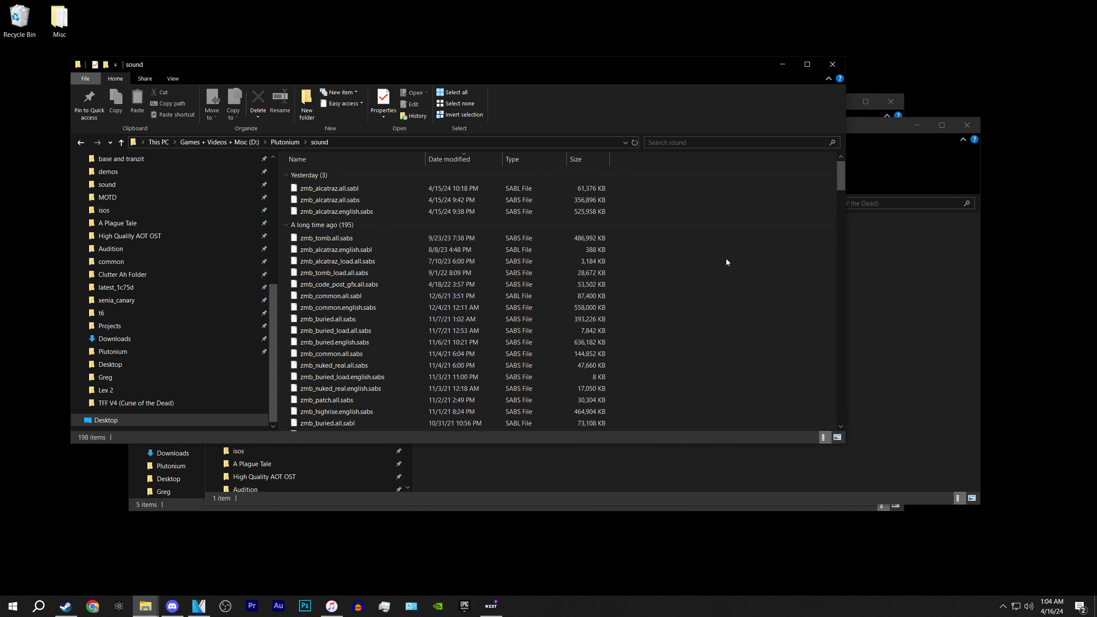
{"action": "left_click", "coordinate": [923, 346]}
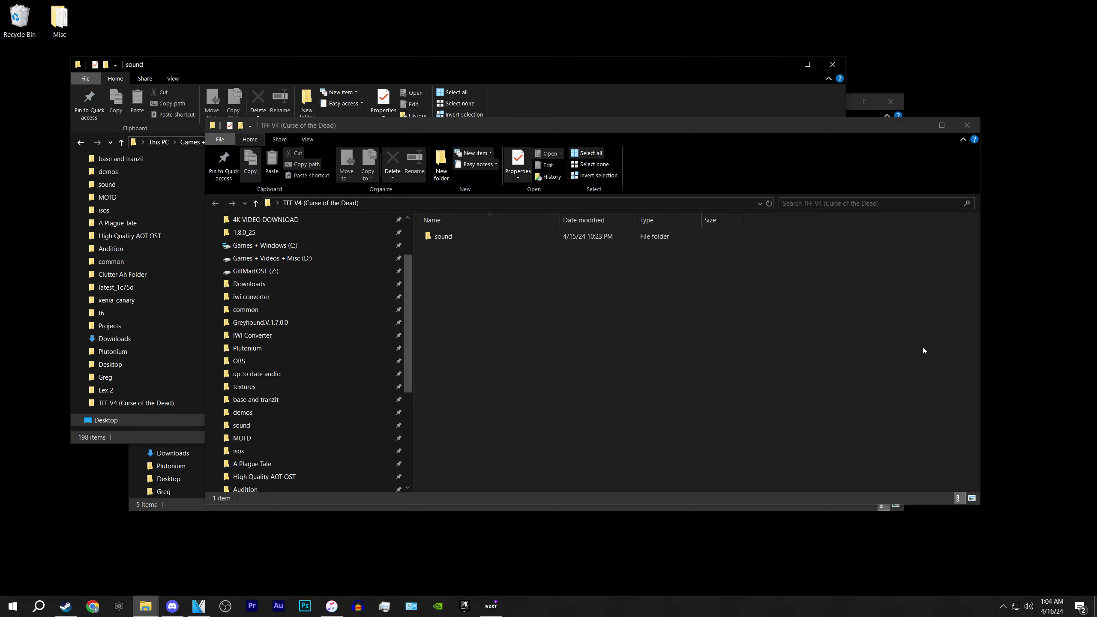
{"action": "double_click", "coordinate": [462, 238]}
{"action": "left_click", "coordinate": [509, 65]}
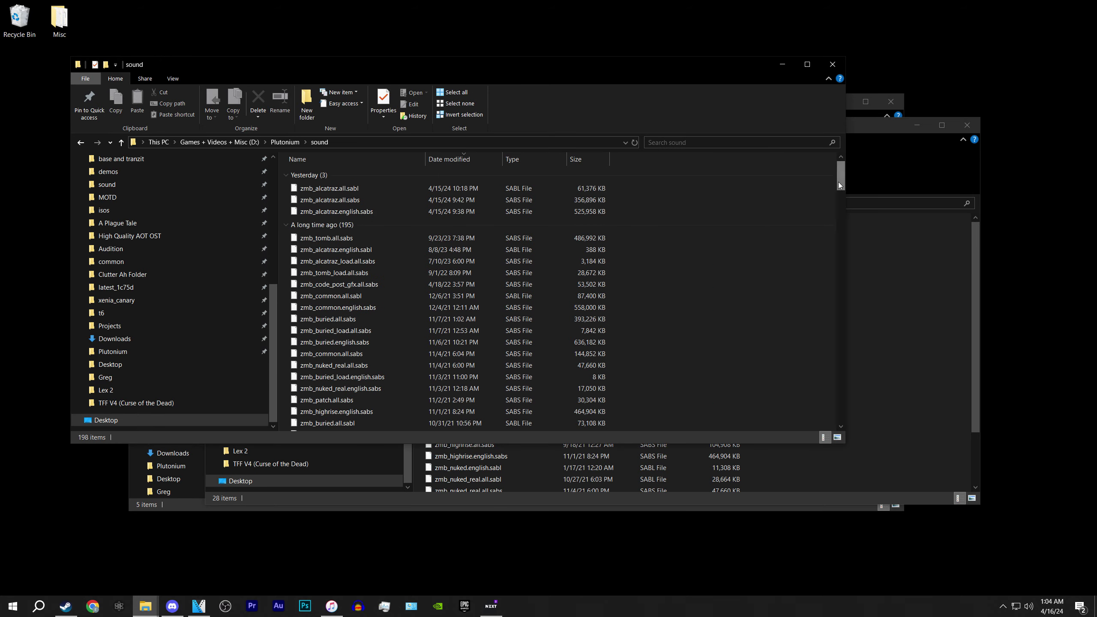
{"action": "mouse_move", "coordinate": [839, 183]}
{"action": "left_mouse_down"}
{"action": "mouse_move", "coordinate": [808, 185]}
{"action": "mouse_move", "coordinate": [810, 172]}
{"action": "left_mouse_up"}
{"action": "left_click_drag", "start_coordinate": [683, 63], "coordinate": [698, 116]}
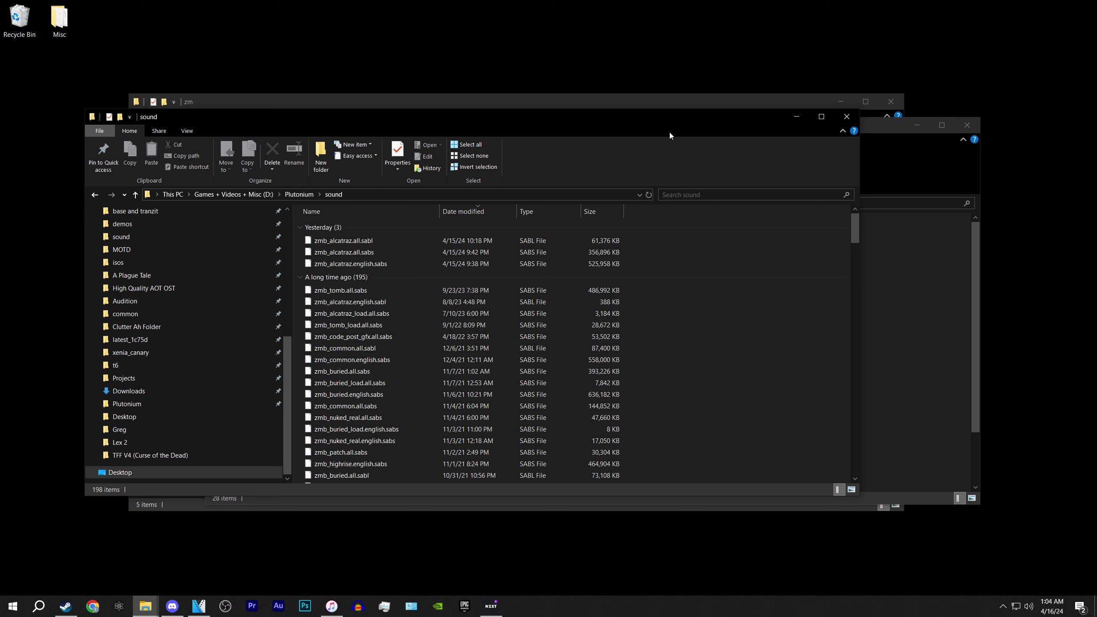
{"action": "left_click", "coordinate": [906, 312]}
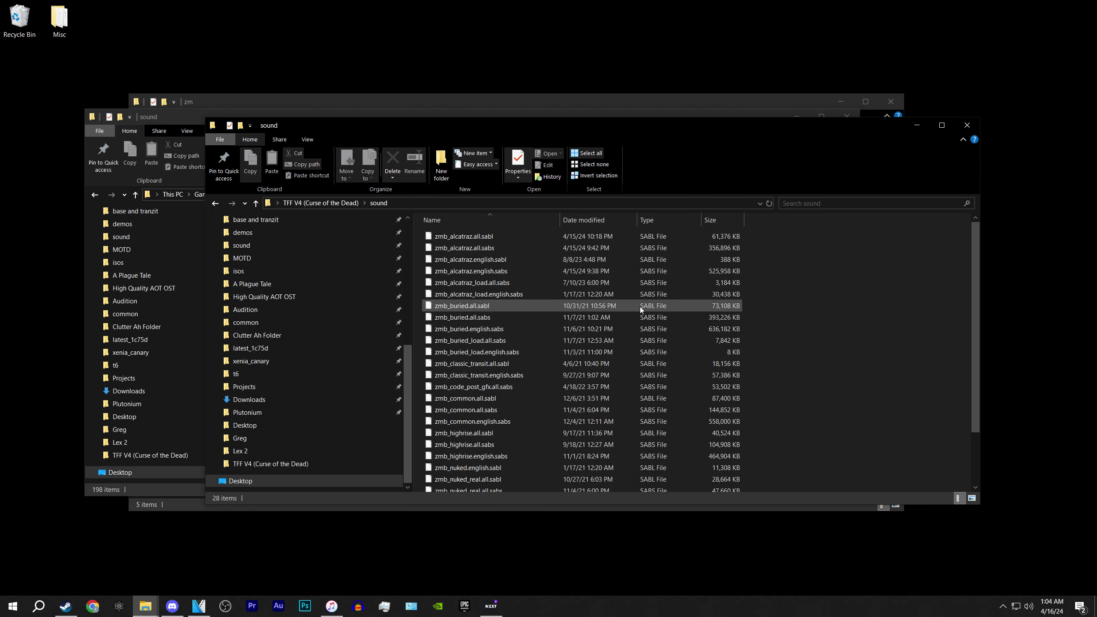
{"action": "left_click_drag", "start_coordinate": [516, 126], "coordinate": [792, 88]}
Copy all 28 mod sound files into the game's sound folder
{"action": "left_click", "coordinate": [834, 256]}
{"action": "key", "text": "ctrl+a"}
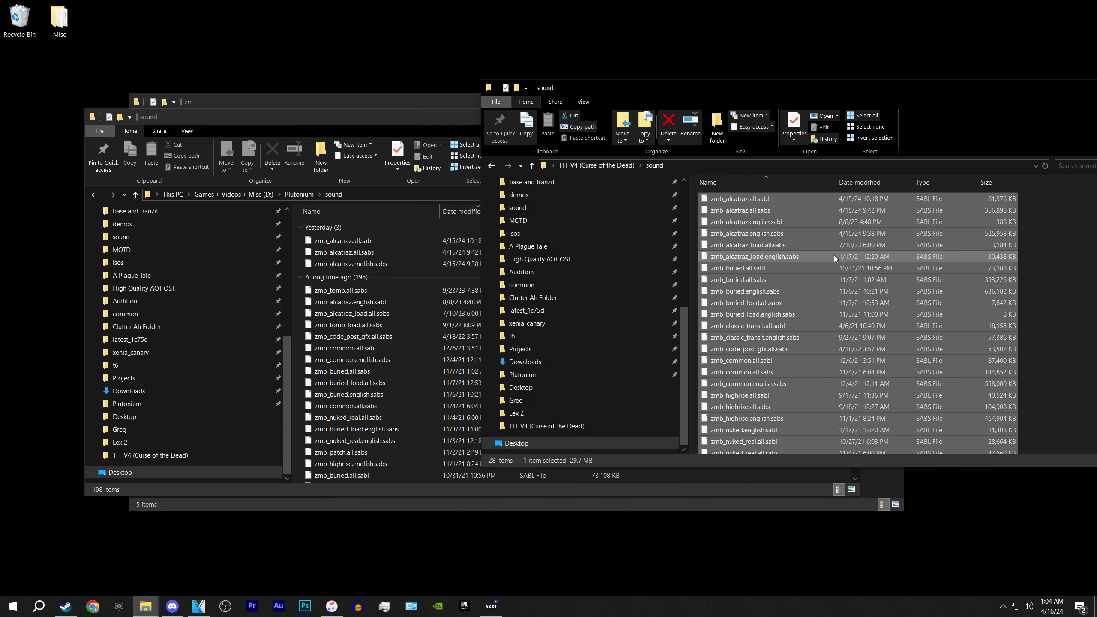
{"action": "left_click_drag", "start_coordinate": [834, 256], "coordinate": [418, 274]}
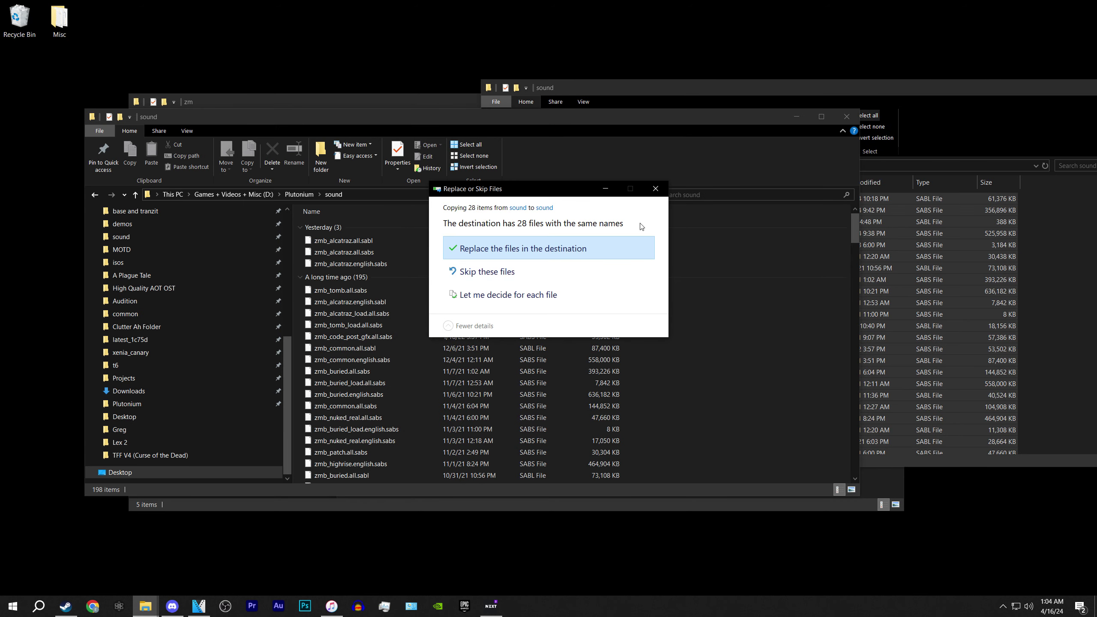
{"action": "left_click", "coordinate": [655, 189]}
{"action": "left_click_drag", "start_coordinate": [925, 268], "coordinate": [528, 304]}
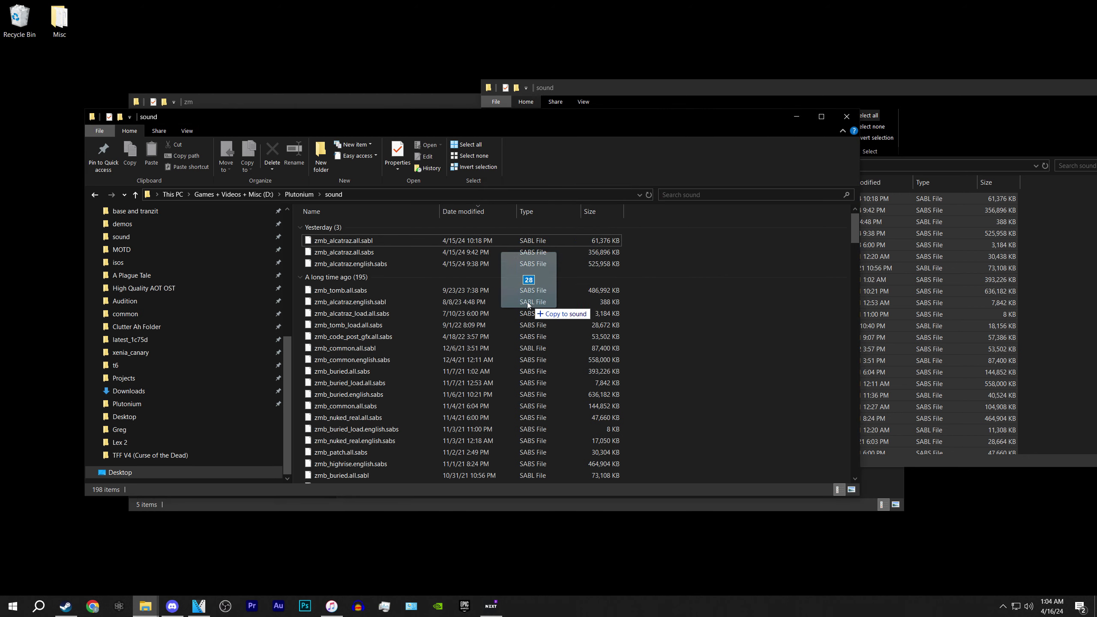